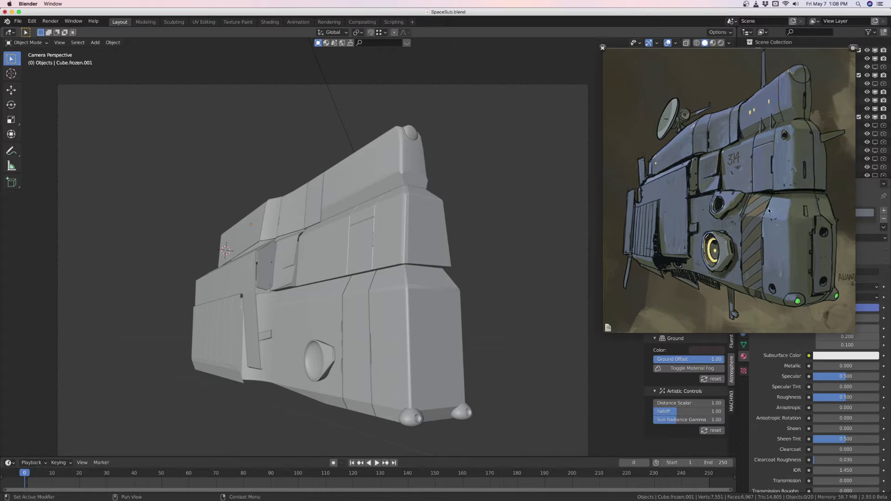
Step: Orbit and zoom in on the hull's top block to inspect the pinched rounded corner
{"action": "middle_click_drag", "start_coordinate": [276, 189], "coordinate": [349, 240]}
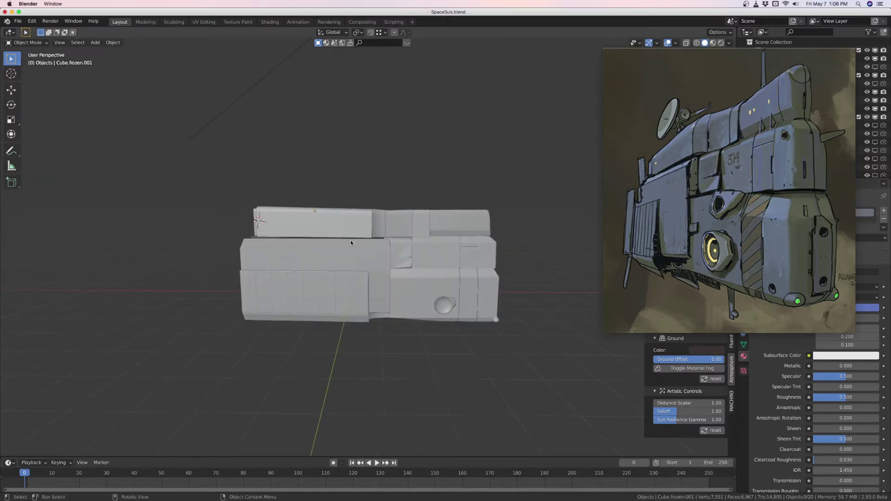
{"action": "scroll", "coordinate": [350, 241], "scroll_direction": "down", "scroll_amount": 3}
{"action": "scroll", "coordinate": [286, 224], "scroll_direction": "up", "scroll_amount": 8}
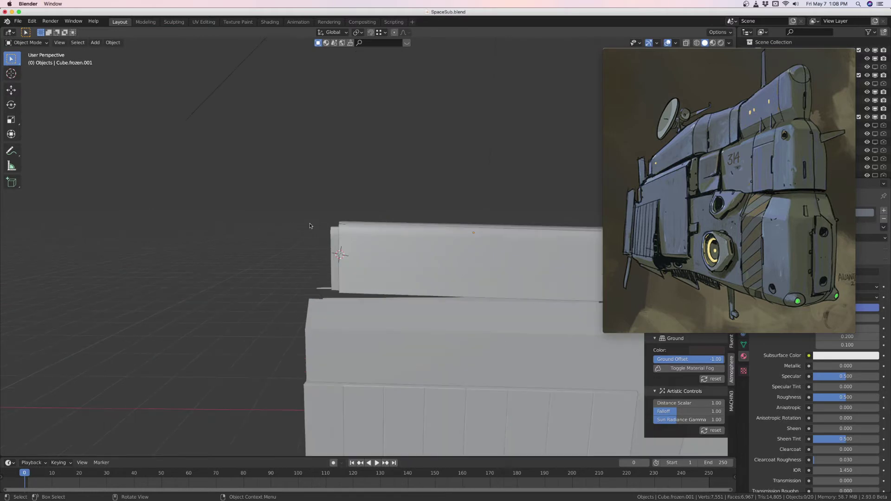
{"action": "middle_click_drag", "start_coordinate": [397, 246], "coordinate": [635, 182]}
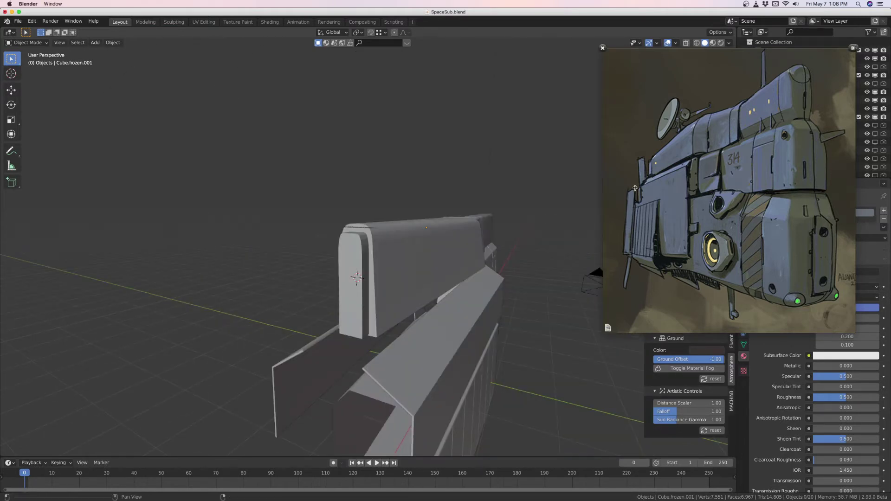
{"action": "scroll", "coordinate": [360, 232], "scroll_direction": "up", "scroll_amount": 4}
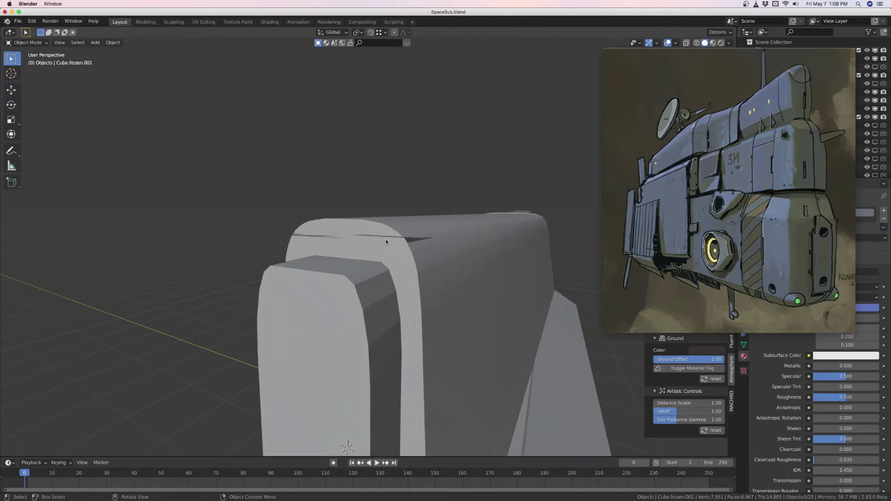
{"action": "scroll", "coordinate": [403, 242], "scroll_direction": "up", "scroll_amount": 1}
{"action": "middle_click_drag", "start_coordinate": [411, 241], "coordinate": [463, 250]}
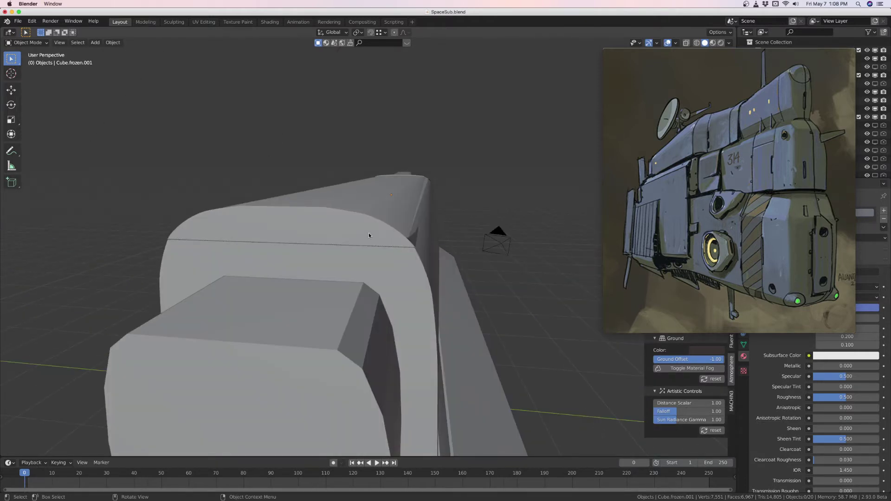
Step: Select the hull Cube.frozen.001 and switch it into Edit Mode
{"action": "left_click", "coordinate": [369, 232]}
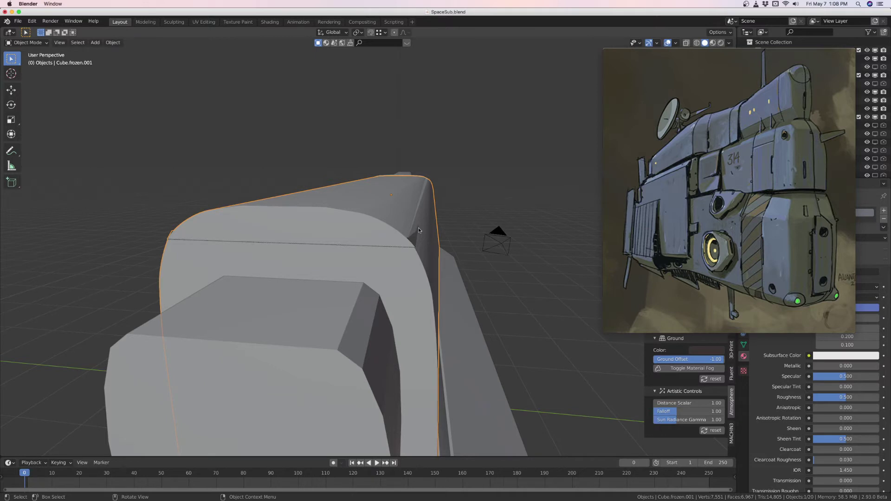
{"action": "key", "text": "ctrl+Tab"}
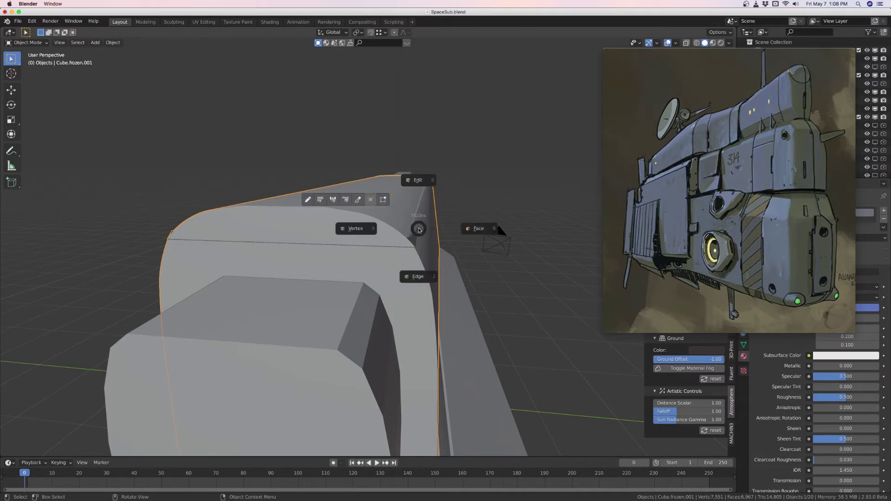
{"action": "left_click", "coordinate": [415, 183]}
{"action": "mouse_move", "coordinate": [413, 248]}
{"action": "middle_mouse_down"}
{"action": "mouse_move", "coordinate": [406, 259]}
{"action": "mouse_move", "coordinate": [405, 236]}
{"action": "middle_mouse_up"}
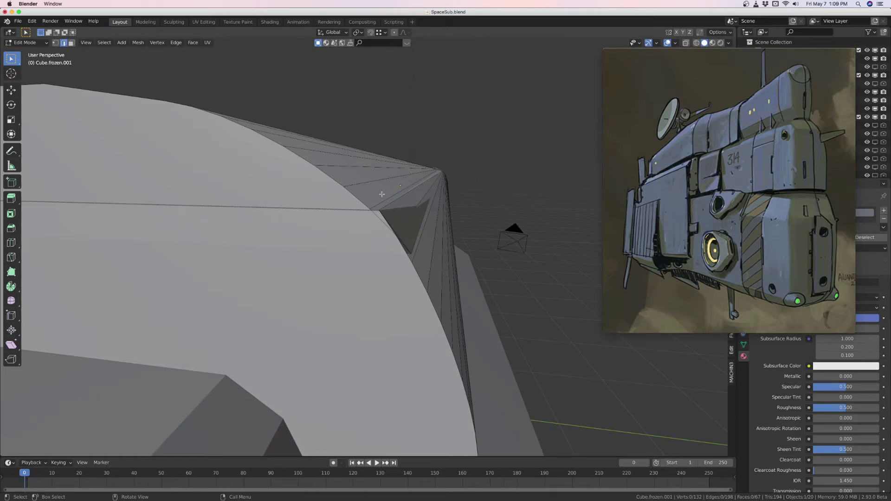
Step: Select two edges at opposite ends of the pinched dark triangle on the rounded corner
{"action": "left_click", "coordinate": [385, 219]}
{"action": "left_click", "coordinate": [412, 253]}
{"action": "left_click", "coordinate": [385, 222]}
{"action": "left_click", "coordinate": [382, 222]}
{"action": "left_click", "coordinate": [392, 229]}
{"action": "left_click", "coordinate": [406, 254]}
{"action": "left_click", "coordinate": [408, 248]}
{"action": "left_click", "coordinate": [406, 254], "text": "shift"}
Step: Select the shortest edge path between the two edges using Quick Favorites' Shortest Path
{"action": "left_click", "coordinate": [105, 44]}
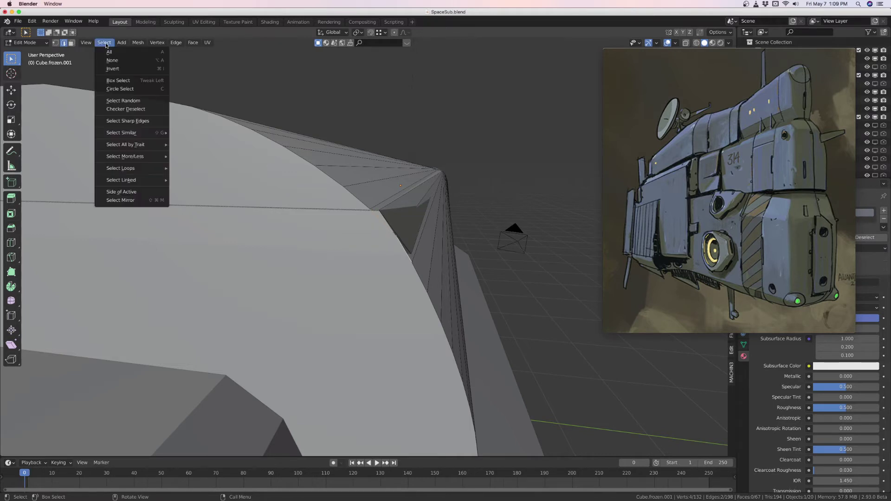
{"action": "mouse_move", "coordinate": [137, 185]}
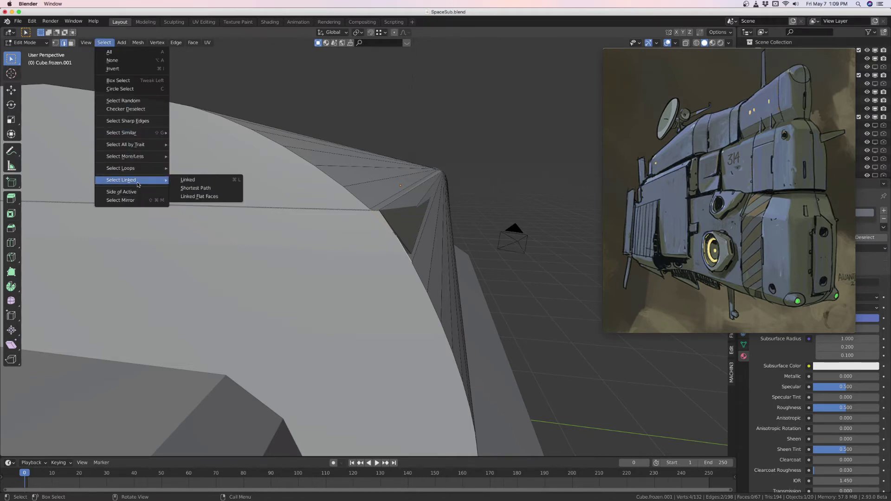
{"action": "right_click", "coordinate": [194, 189]}
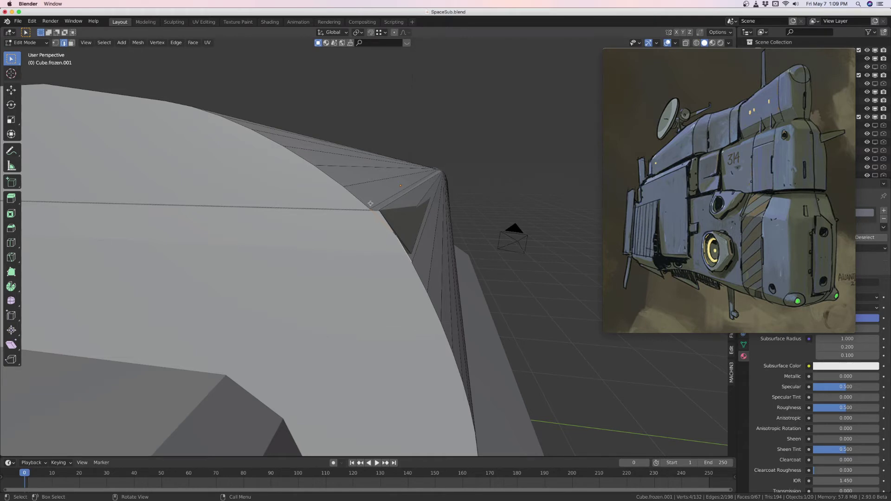
{"action": "key", "text": "q"}
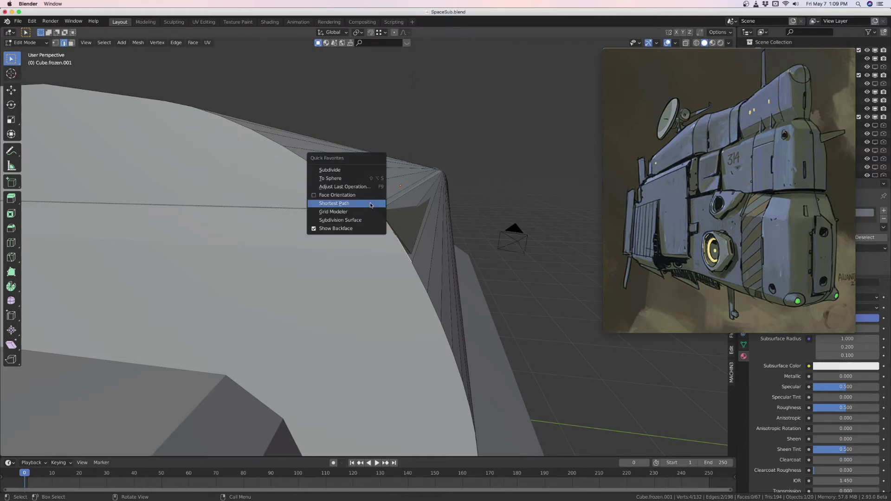
{"action": "left_click", "coordinate": [341, 205]}
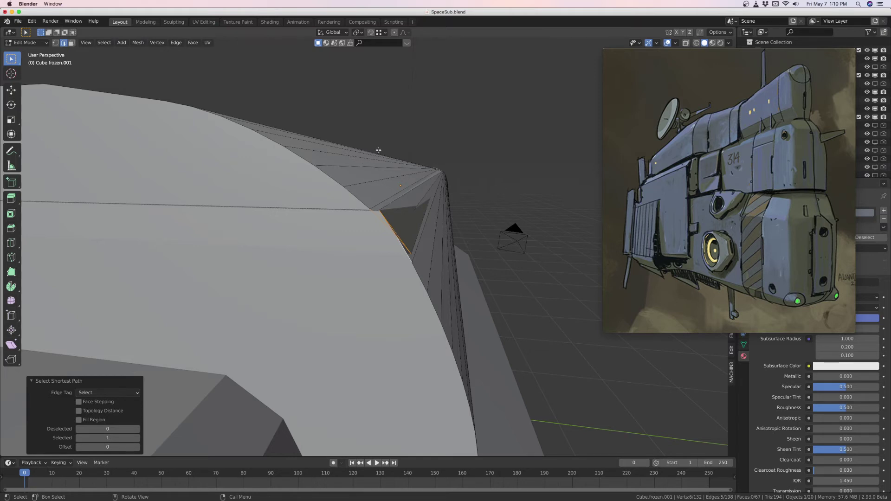
Step: Apply MESHmachine Unf*ck to the corner edge path at width 0.00321 and tension 0.70
{"action": "key", "text": "y"}
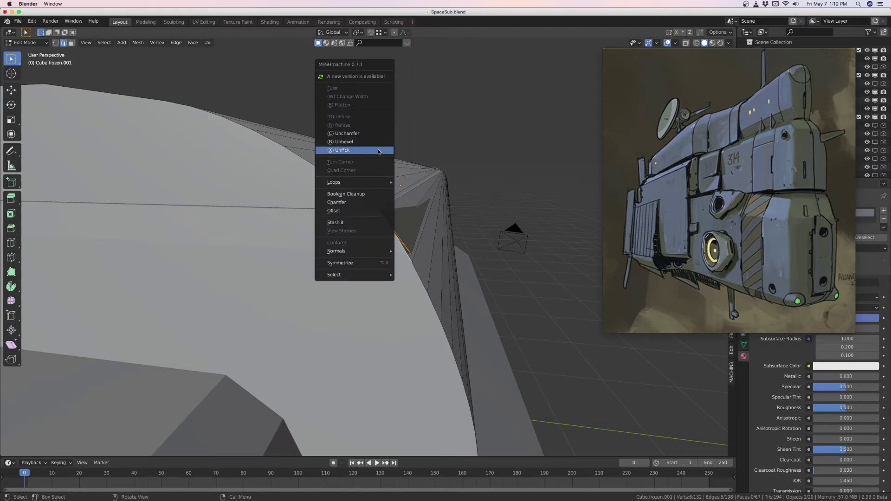
{"action": "left_click", "coordinate": [342, 151]}
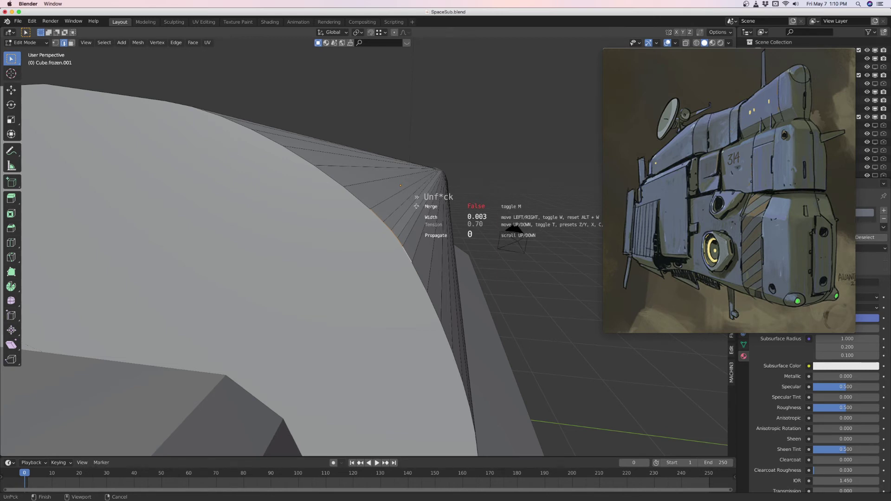
{"action": "scroll", "coordinate": [415, 205], "scroll_direction": "up", "scroll_amount": 1}
{"action": "scroll", "coordinate": [415, 205], "scroll_direction": "down", "scroll_amount": 1}
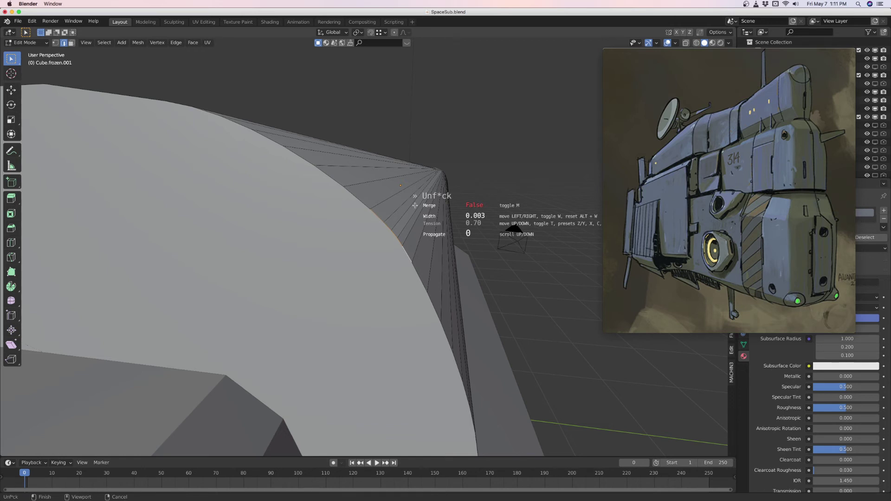
{"action": "left_click", "coordinate": [415, 206]}
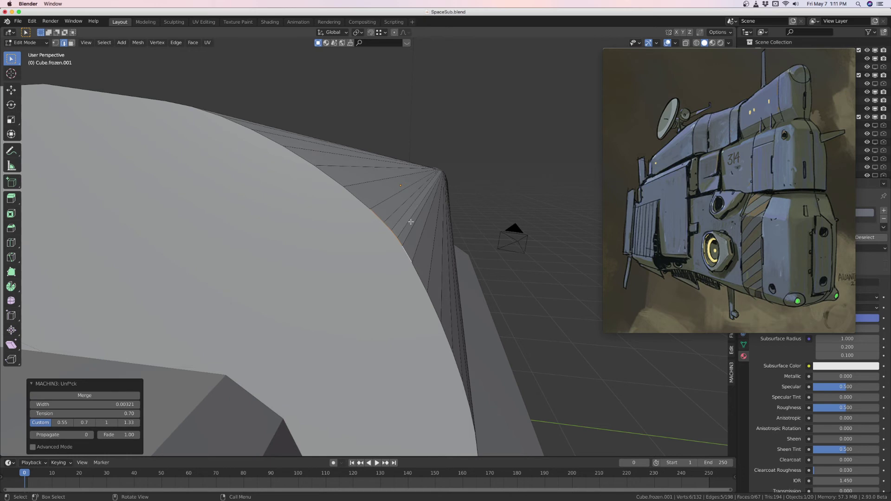
Step: Return the hull to Object Mode and orbit to the next pinched corner
{"action": "key", "text": "Tab"}
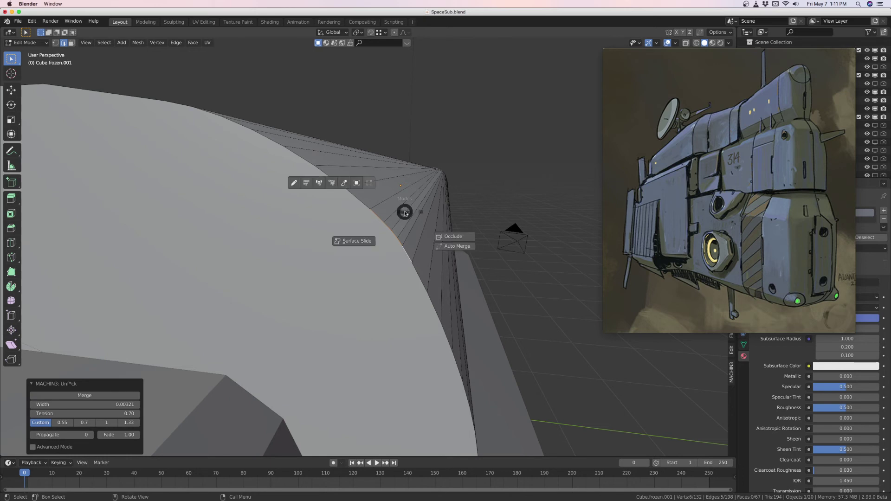
{"action": "left_click", "coordinate": [405, 165]}
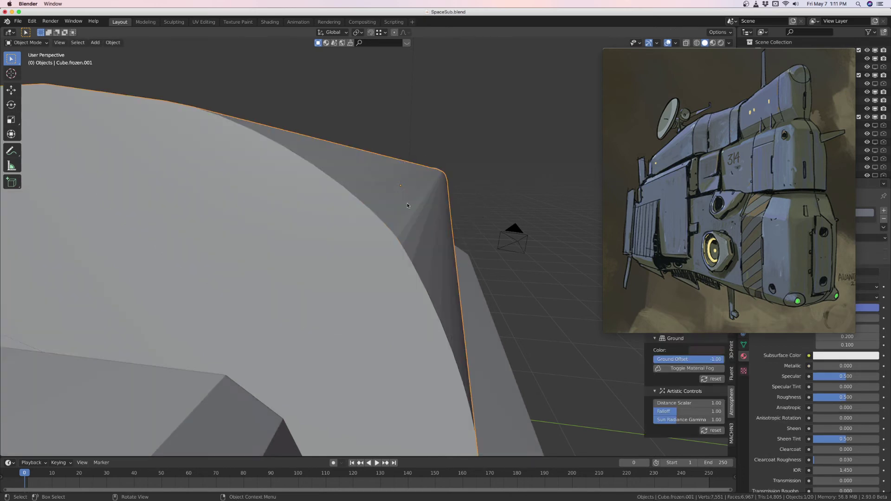
{"action": "middle_click_drag", "start_coordinate": [394, 205], "coordinate": [472, 196]}
{"action": "scroll", "coordinate": [472, 196], "scroll_direction": "down", "scroll_amount": 6}
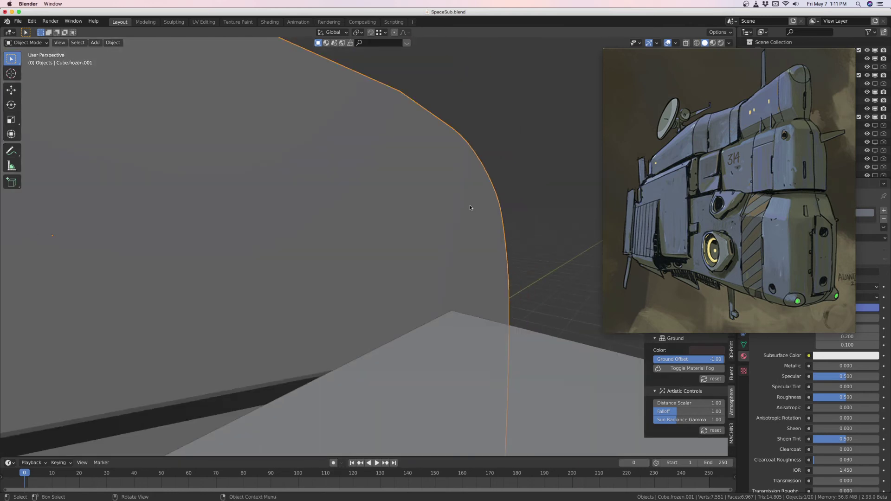
{"action": "scroll", "coordinate": [444, 225], "scroll_direction": "down", "scroll_amount": 2}
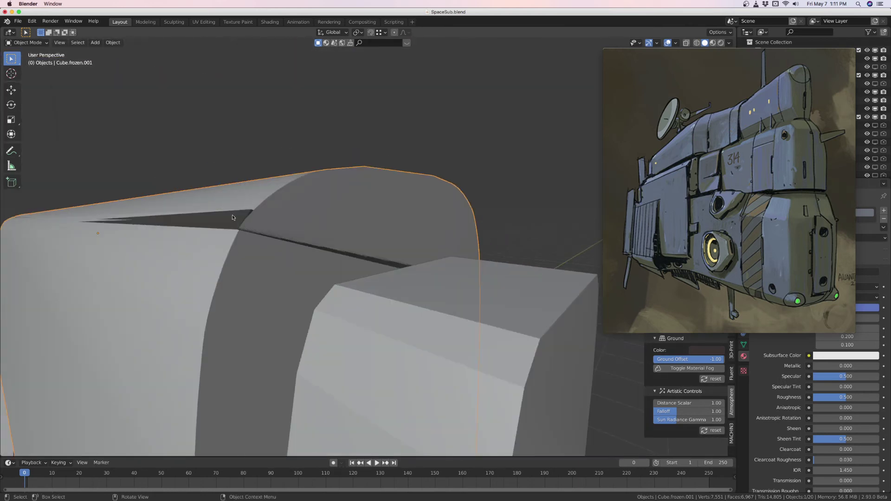
{"action": "scroll", "coordinate": [233, 218], "scroll_direction": "up", "scroll_amount": 3}
{"action": "key", "text": "Tab"}
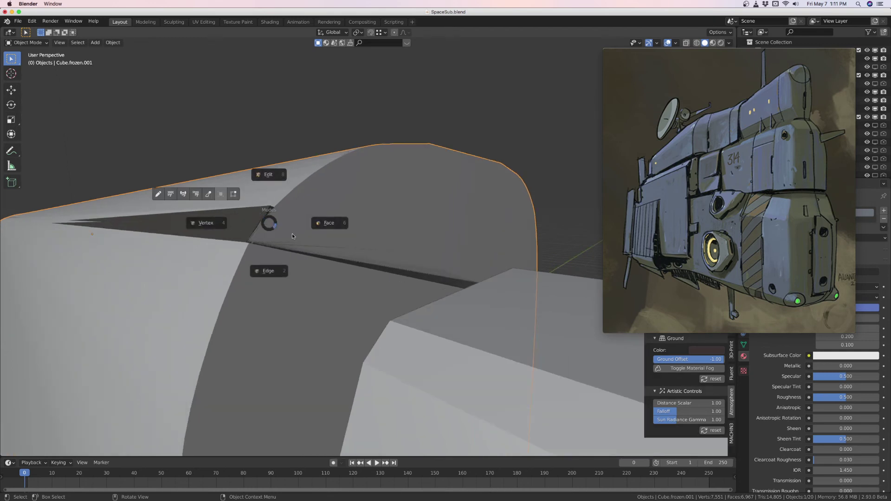
Step: In edge mode, select the shortest edge path along the diagonal seam corner
{"action": "left_click", "coordinate": [269, 273]}
{"action": "middle_click_drag", "start_coordinate": [263, 239], "coordinate": [253, 243]}
{"action": "left_click", "coordinate": [274, 207]}
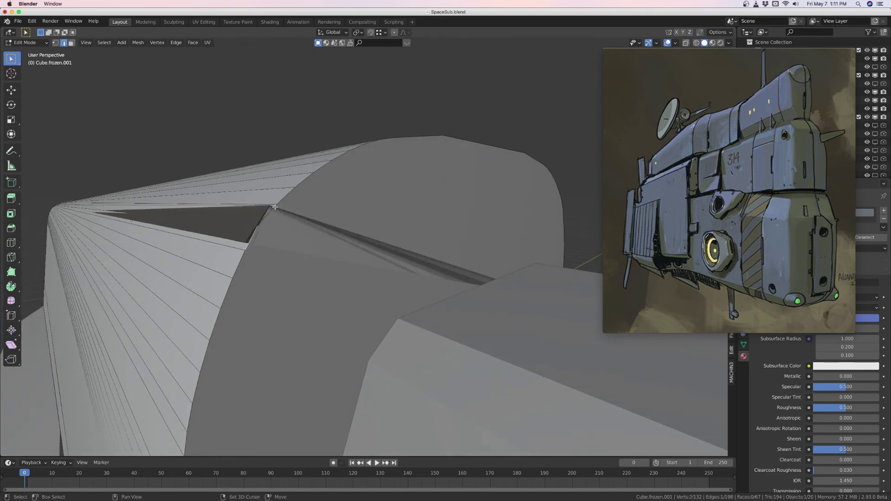
{"action": "left_click", "coordinate": [274, 207], "text": "shift"}
{"action": "key", "text": "q"}
{"action": "left_click", "coordinate": [269, 201]}
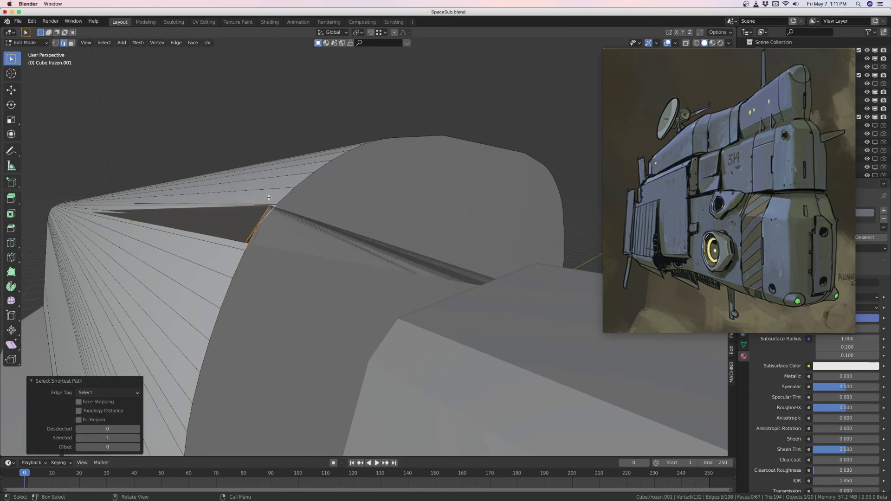
Step: Smooth the seam path with Unf*ck at width 0.00414, tension 0.70, then return to Object Mode
{"action": "key", "text": "y"}
{"action": "left_click", "coordinate": [305, 168]}
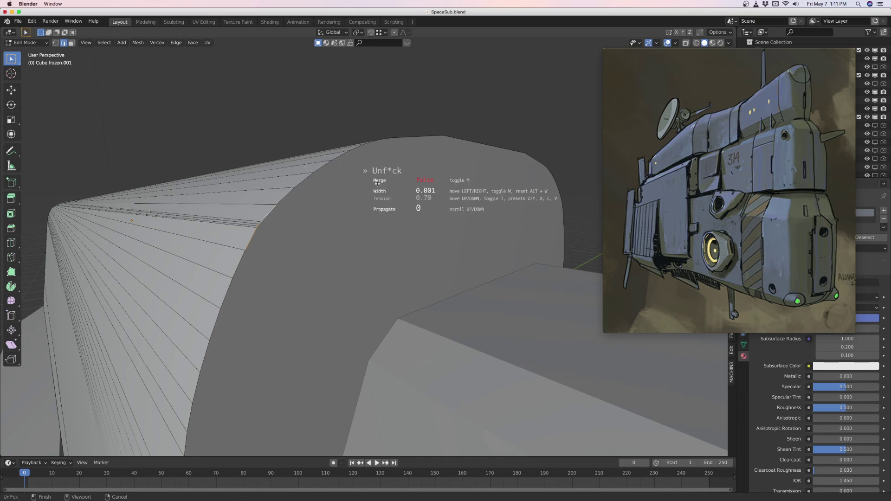
{"action": "mouse_move", "coordinate": [551, 205]}
{"action": "mouse_move", "coordinate": [611, 213]}
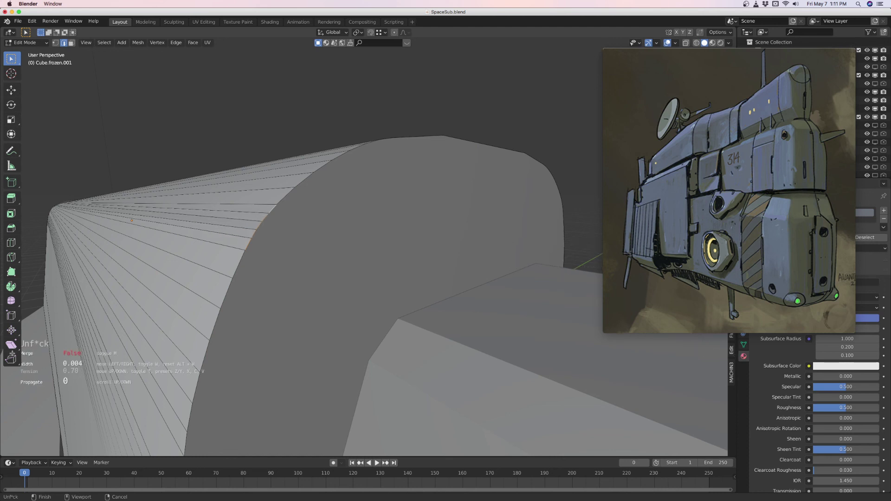
{"action": "left_click", "coordinate": [13, 354]}
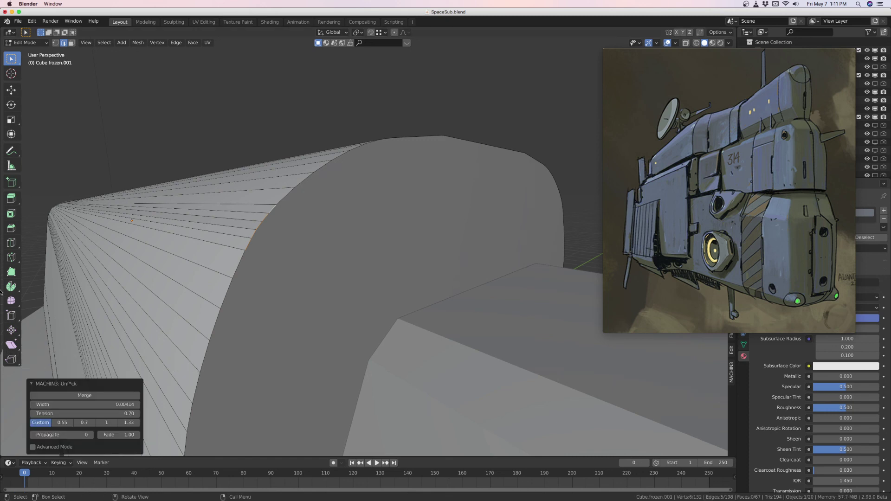
{"action": "key", "text": "Tab"}
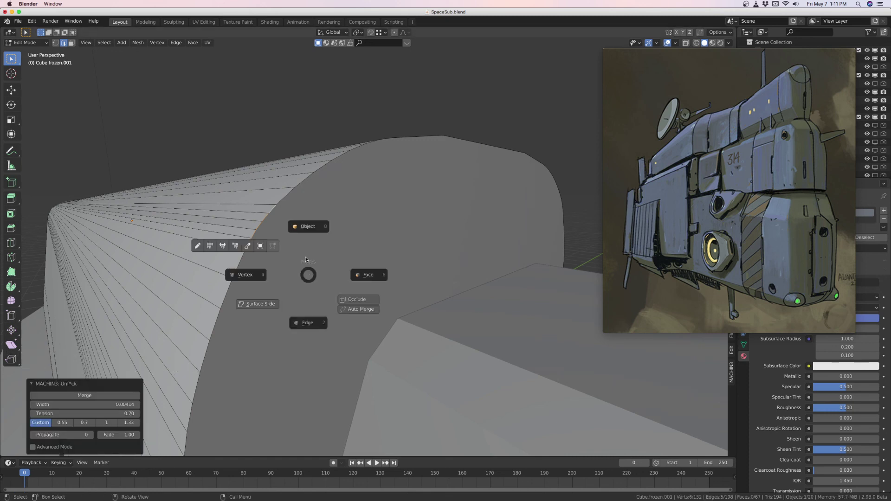
{"action": "left_click", "coordinate": [311, 226]}
{"action": "middle_click_drag", "start_coordinate": [307, 236], "coordinate": [232, 238]}
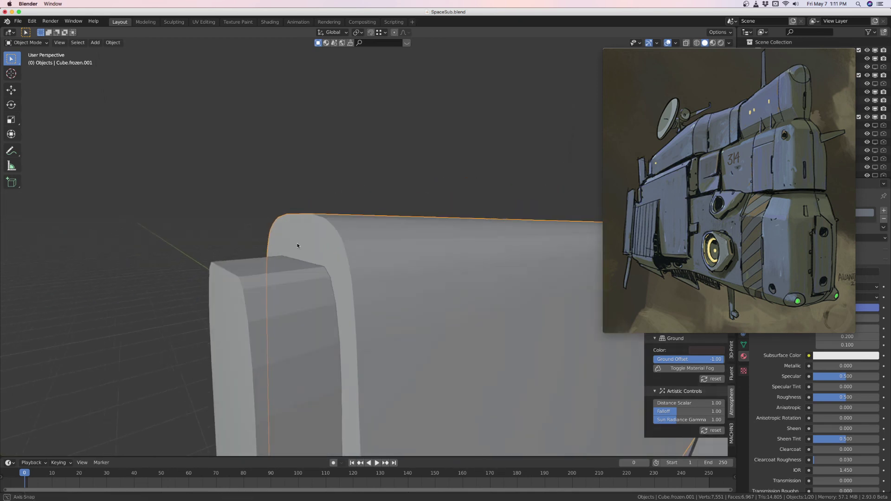